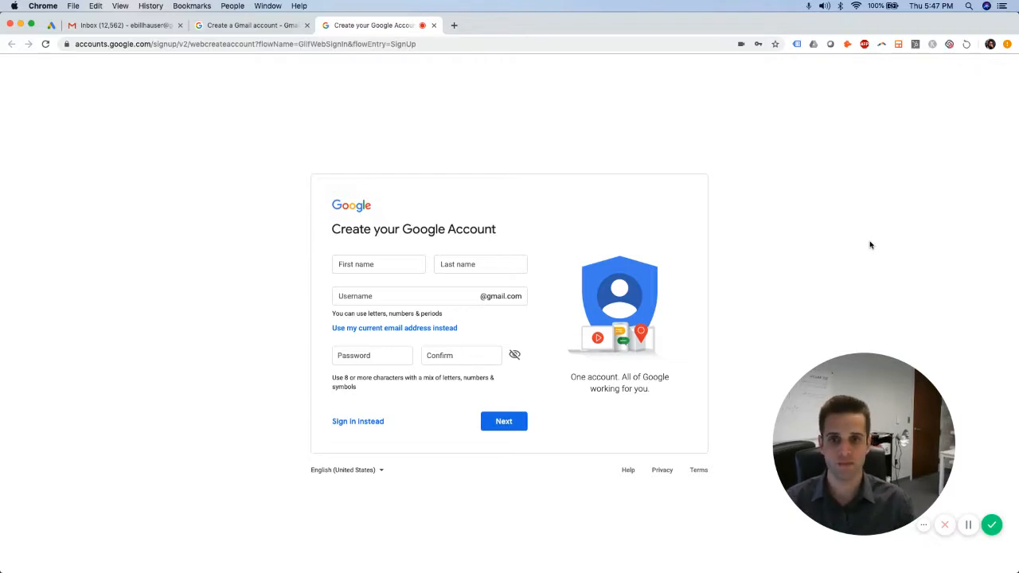
left_click(269, 26)
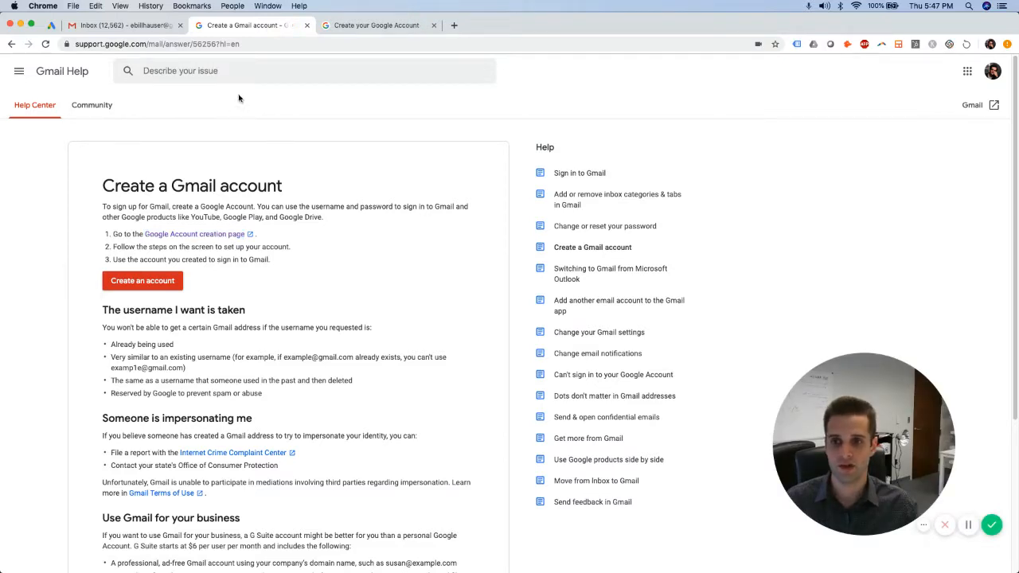
left_click_drag(171, 186, 322, 186)
left_click(324, 185)
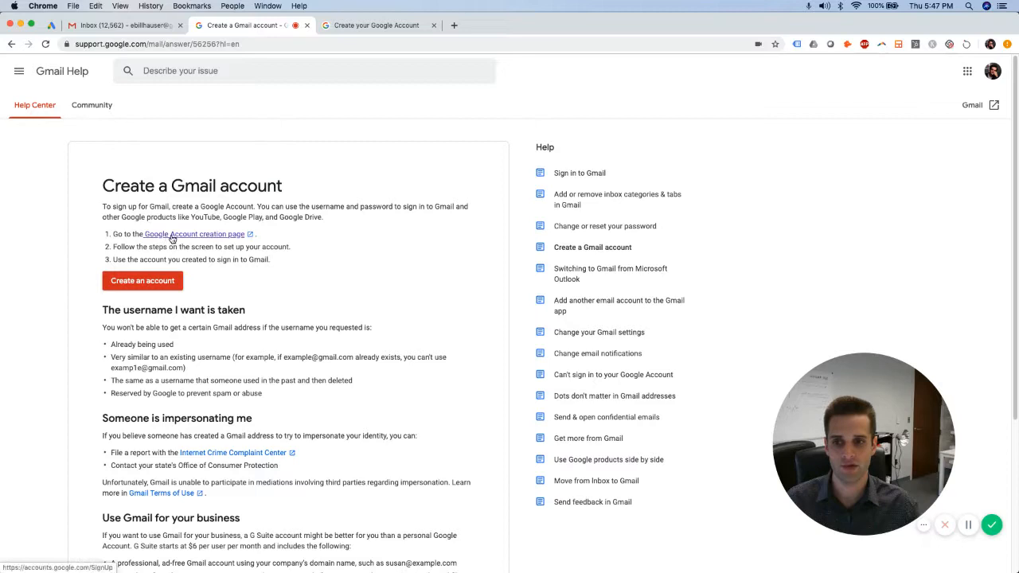
left_click(366, 26)
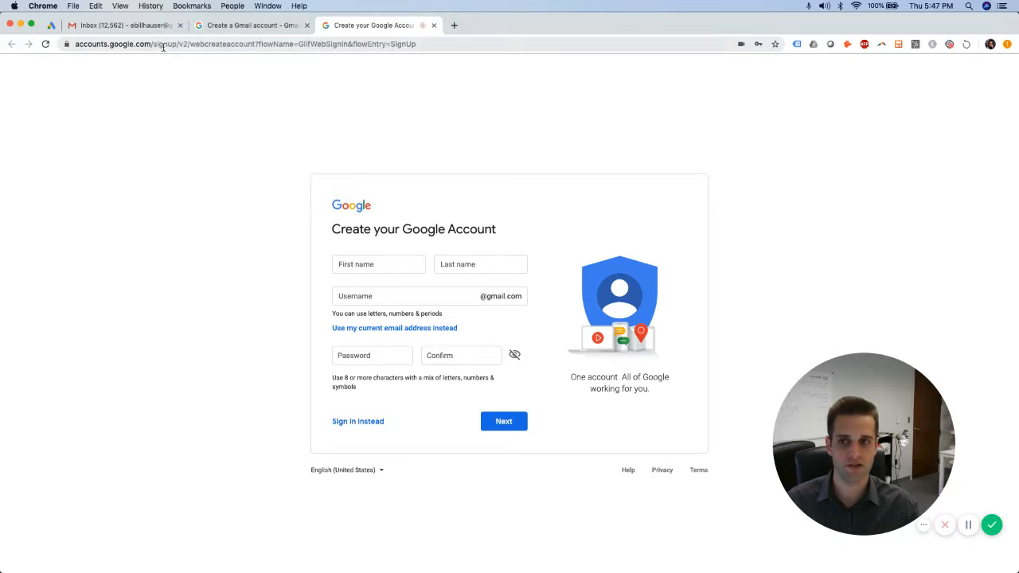
left_click(184, 44)
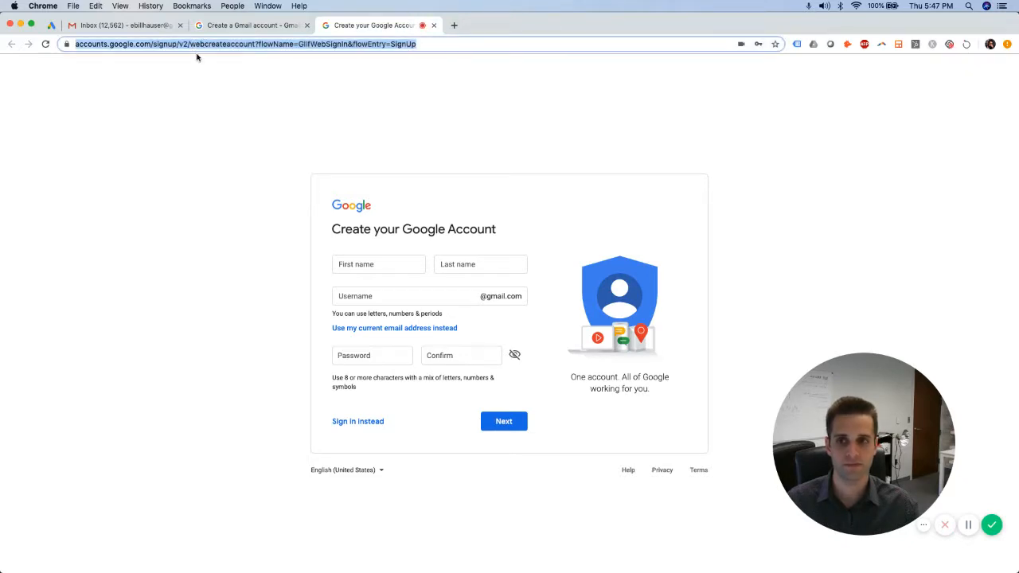
left_click(388, 134)
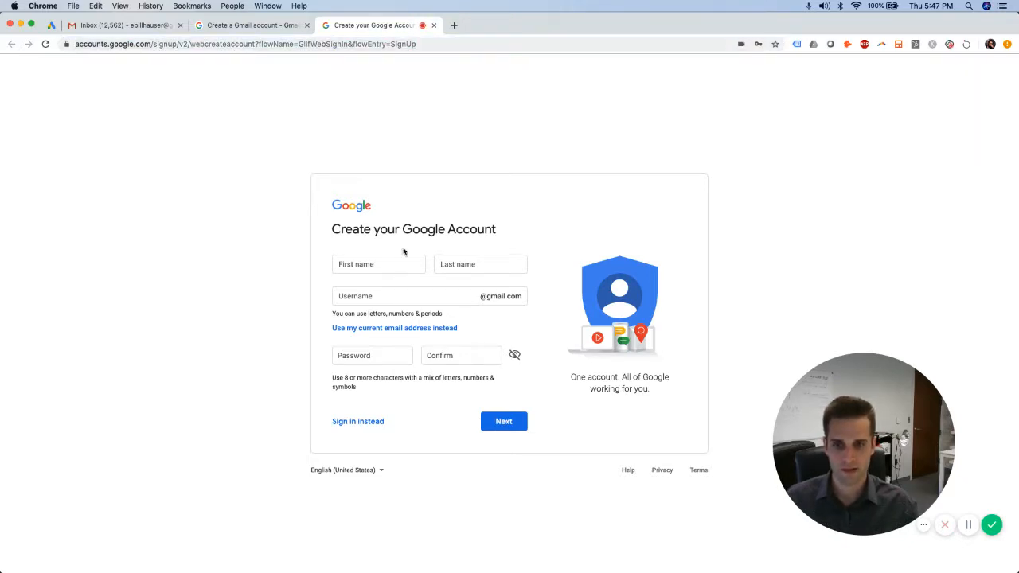
- Enter the first and last name and a desired username in the sign-up form
left_click(398, 263)
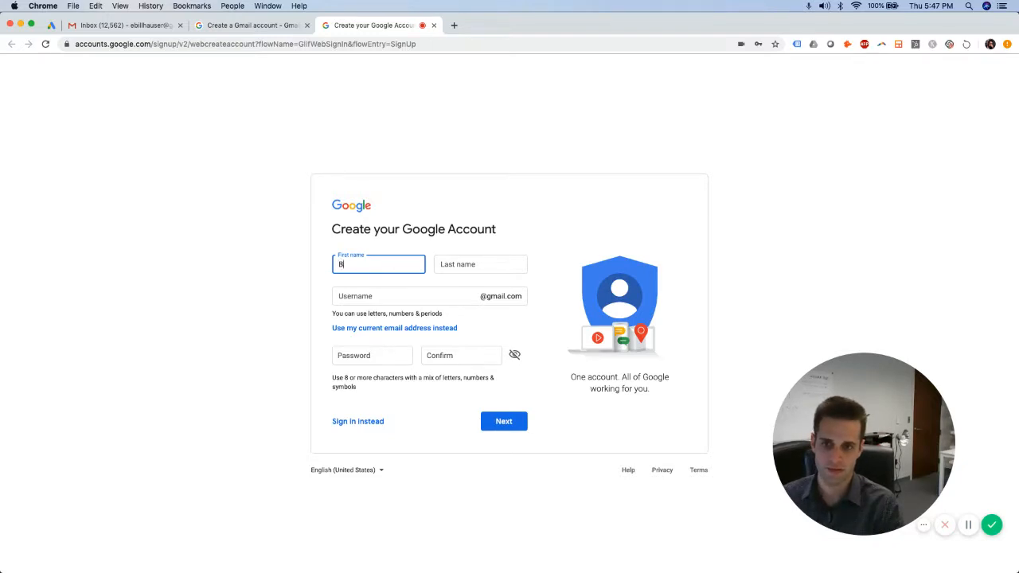
key("Tab")
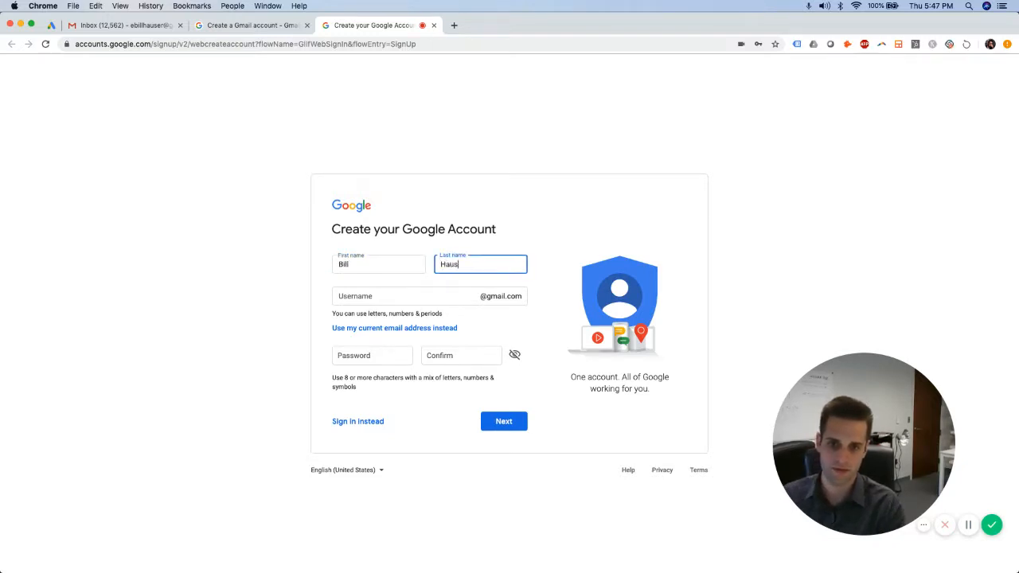
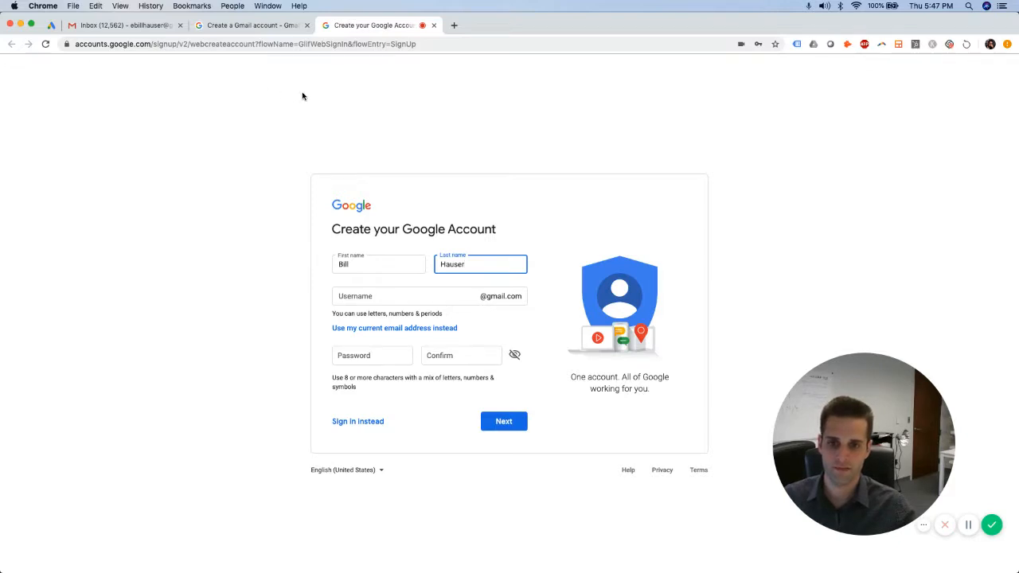
left_click(302, 96)
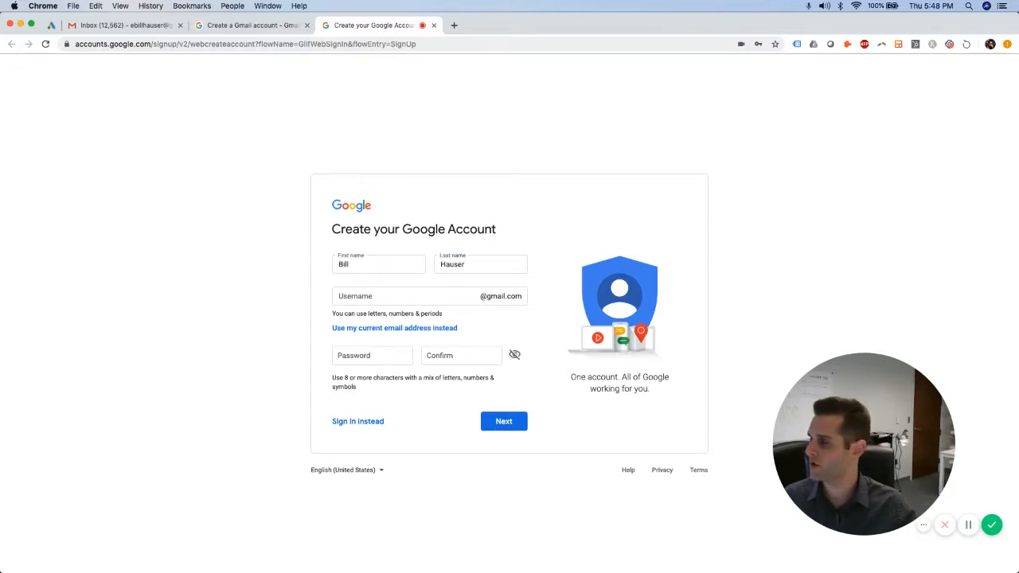
left_click(406, 296)
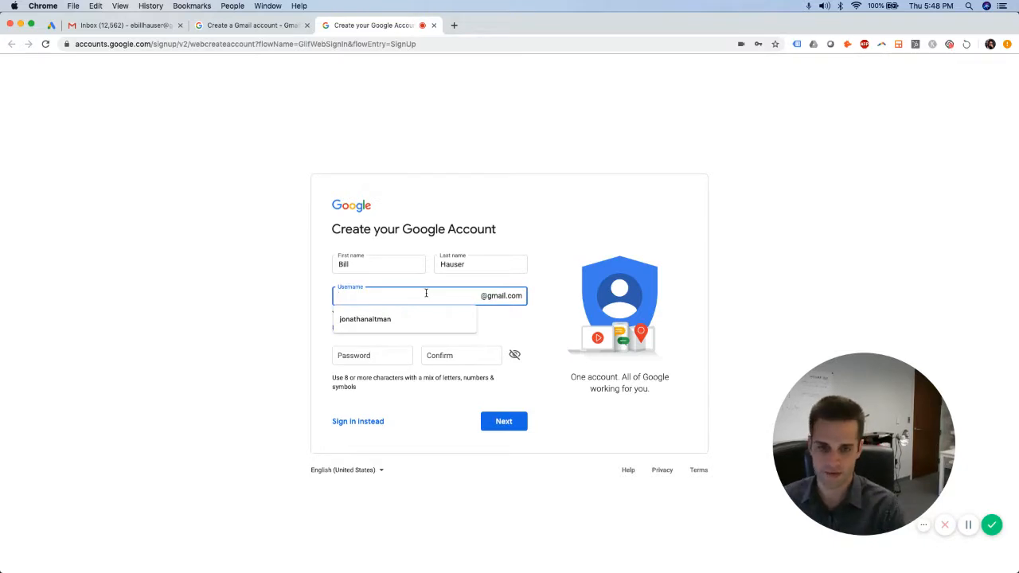
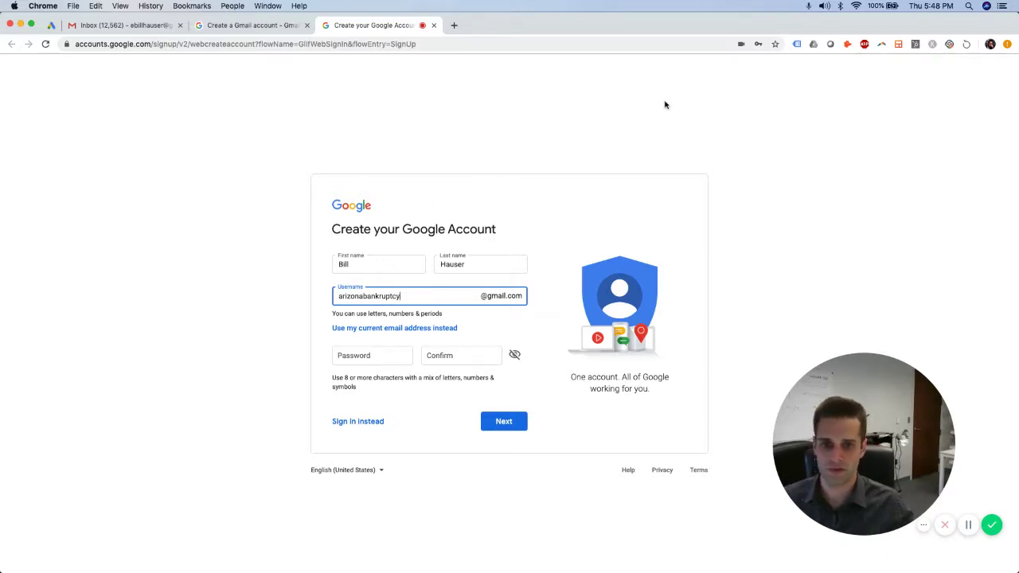
left_click(666, 104)
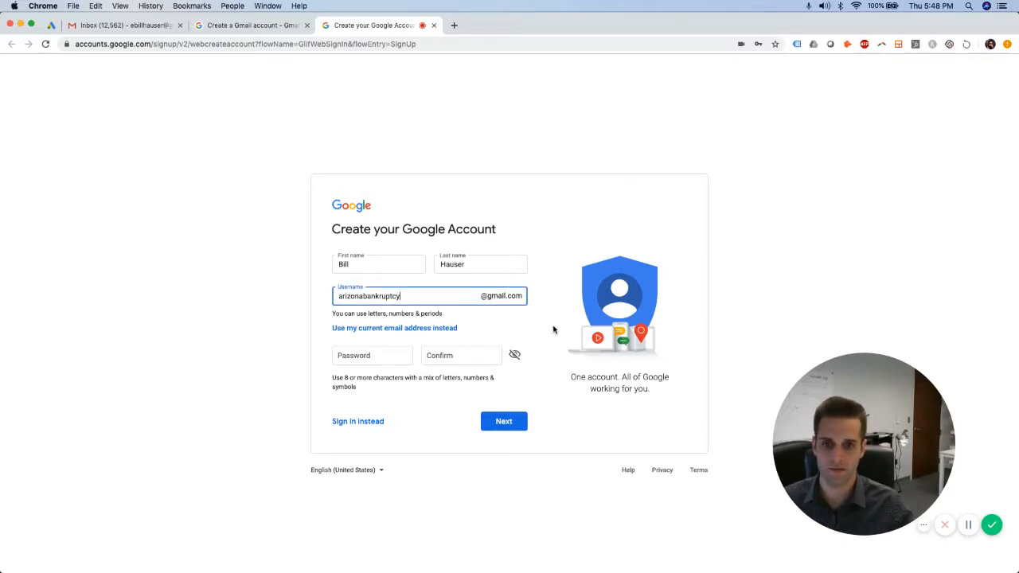
- Enter the password and repeat it in the confirmation field
left_click(384, 354)
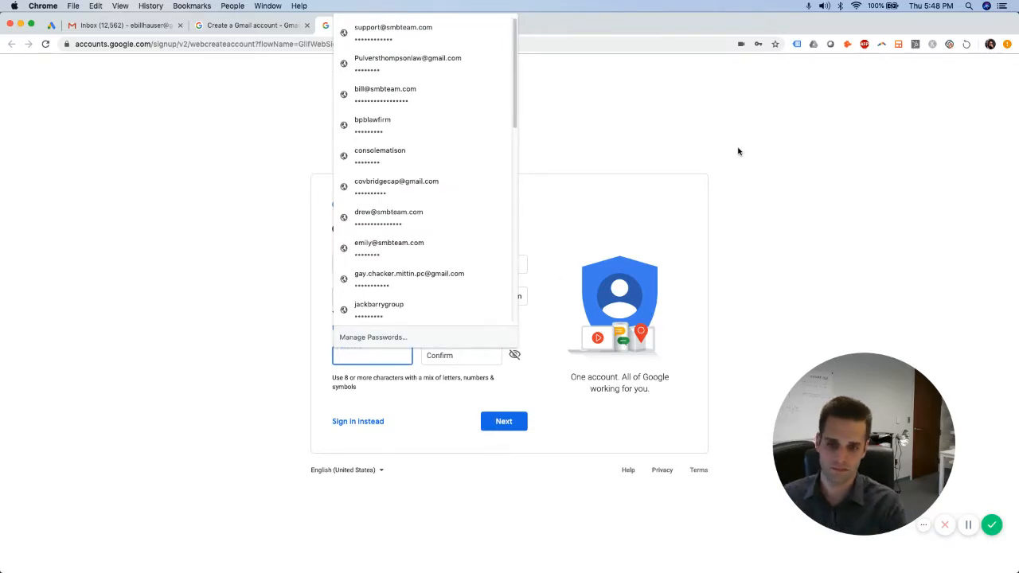
type("a")
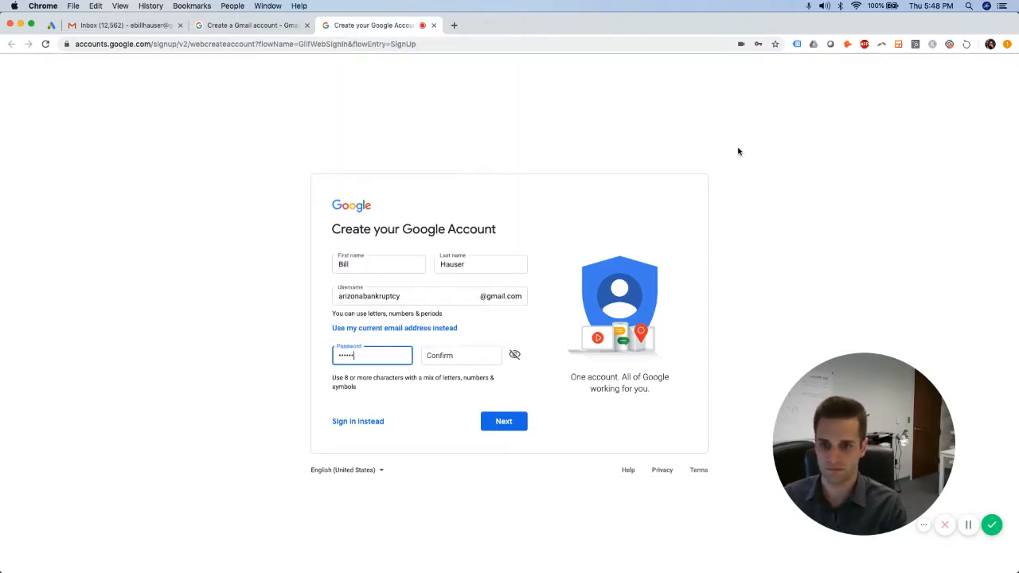
key("Tab")
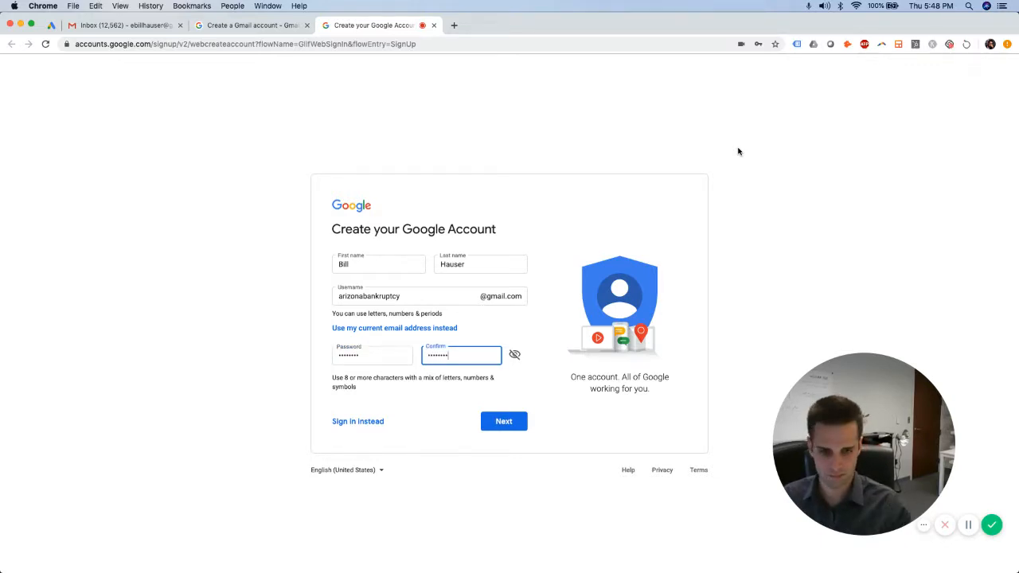
left_click(645, 171)
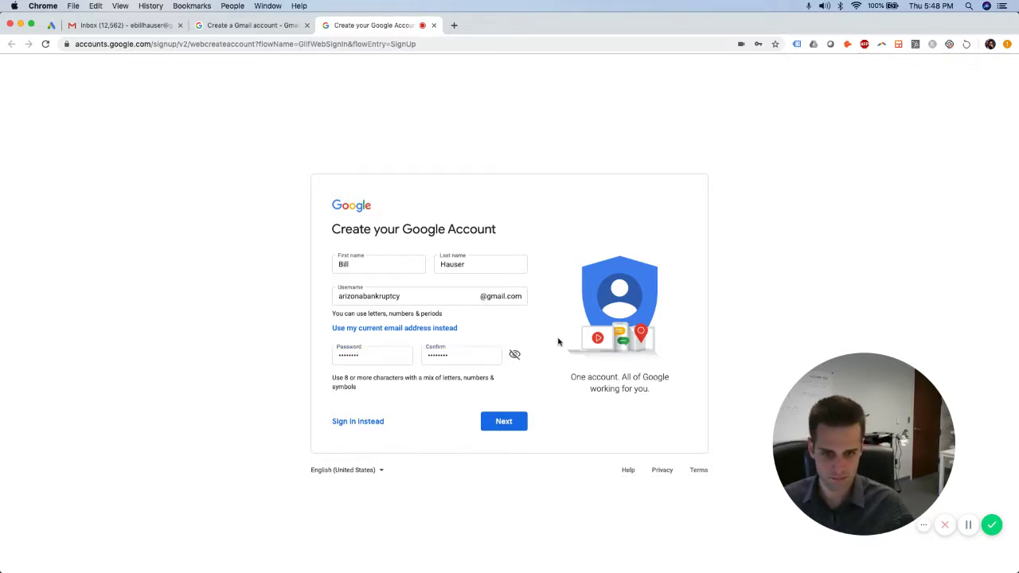
- Submit the account details, then fix the taken username and weak password until accepted
left_click(512, 421)
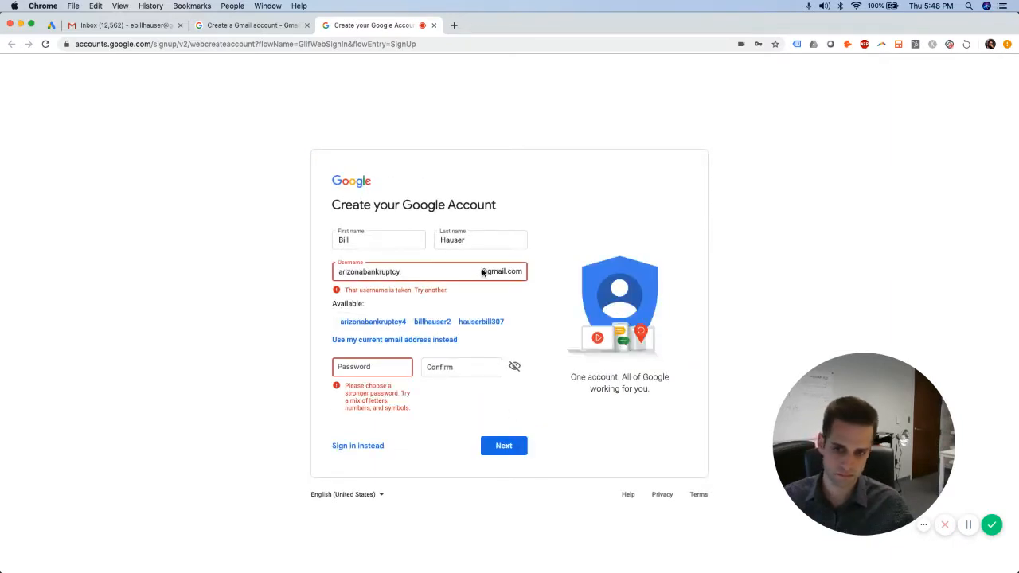
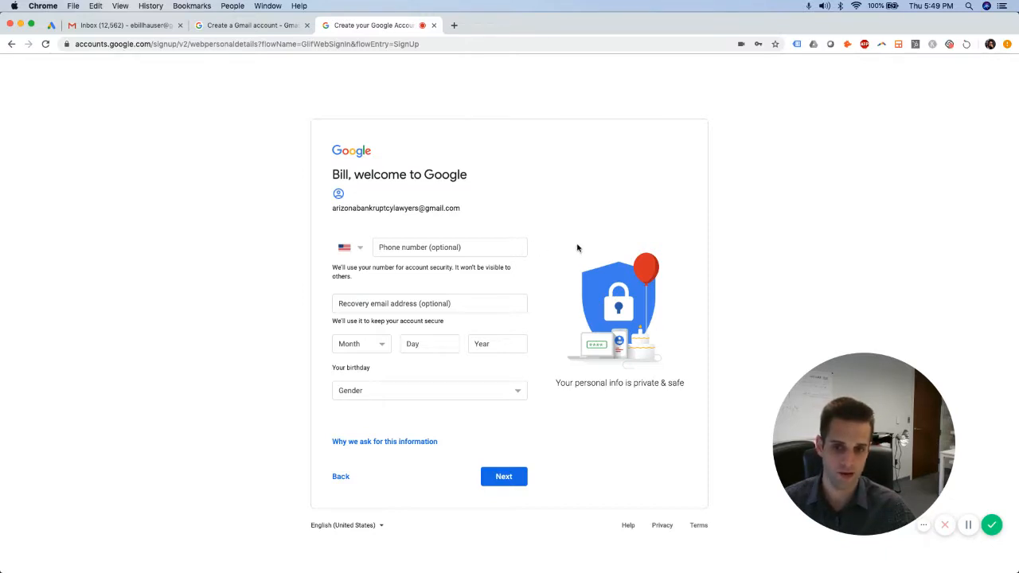
- Enter the recovery email address on the welcome page
left_click(400, 302)
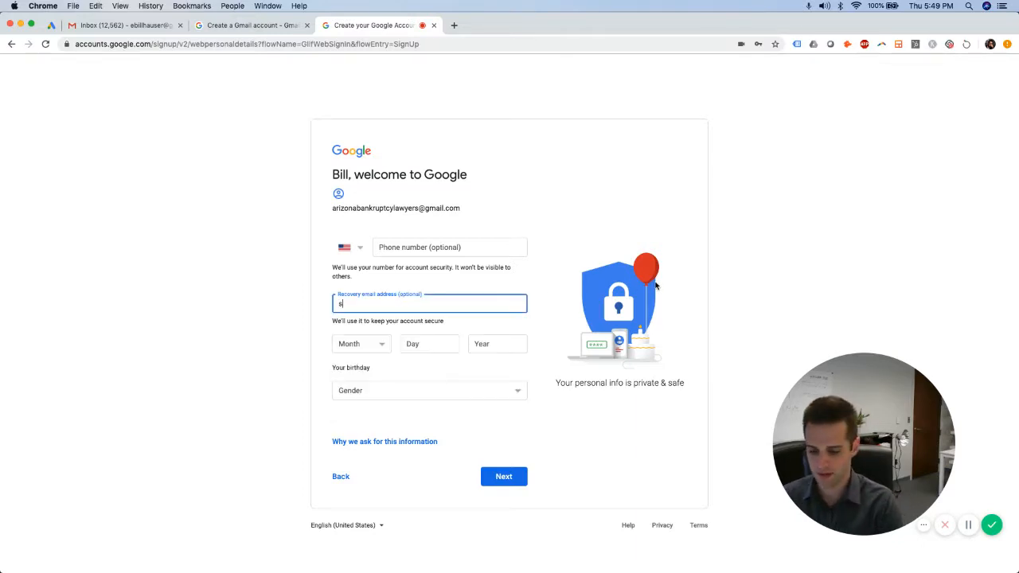
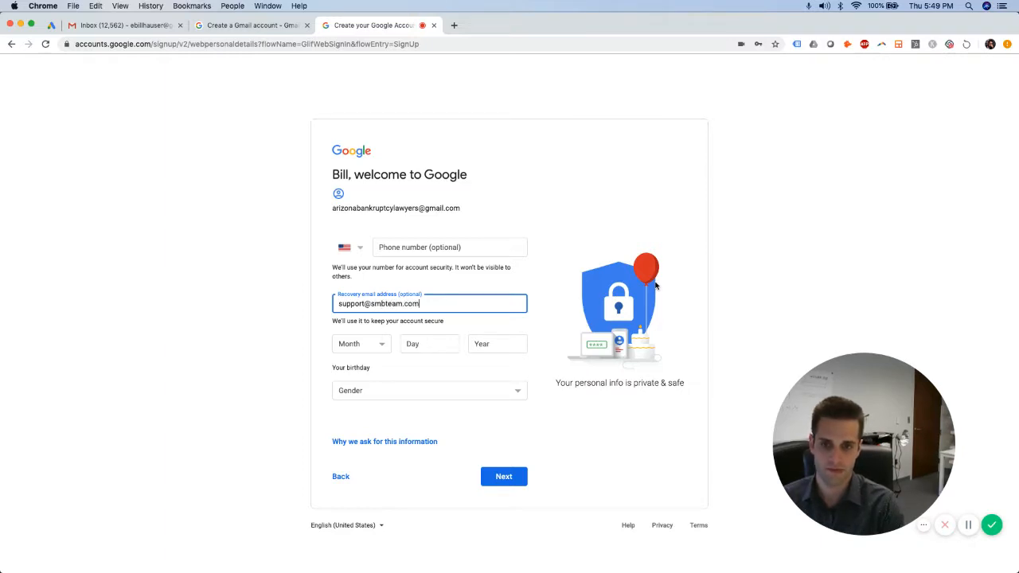
left_click(581, 203)
- Set the birthday to August 14, 1991 and gender to Male, then submit the personal details
left_click(382, 344)
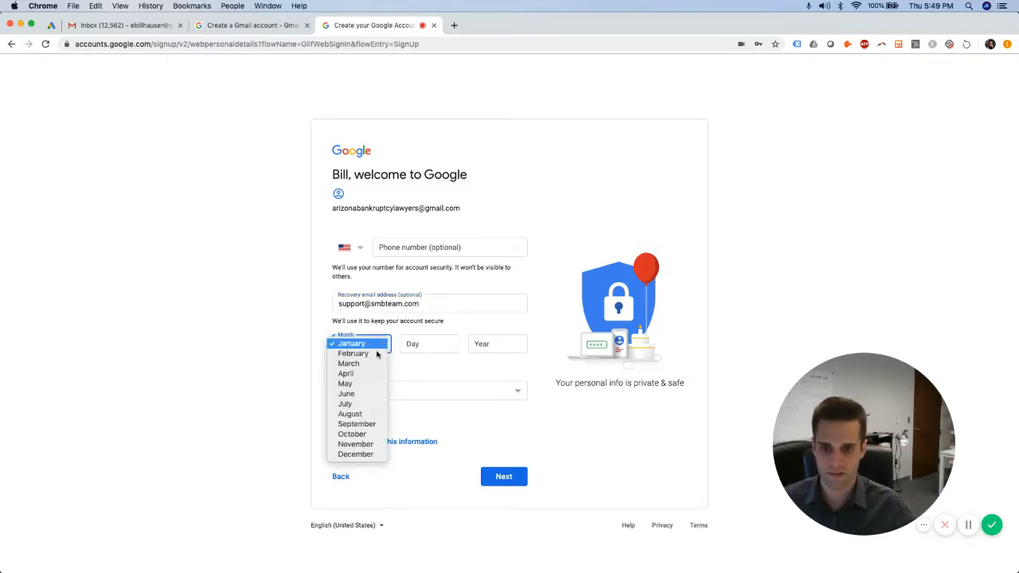
left_click(366, 412)
left_click(441, 348)
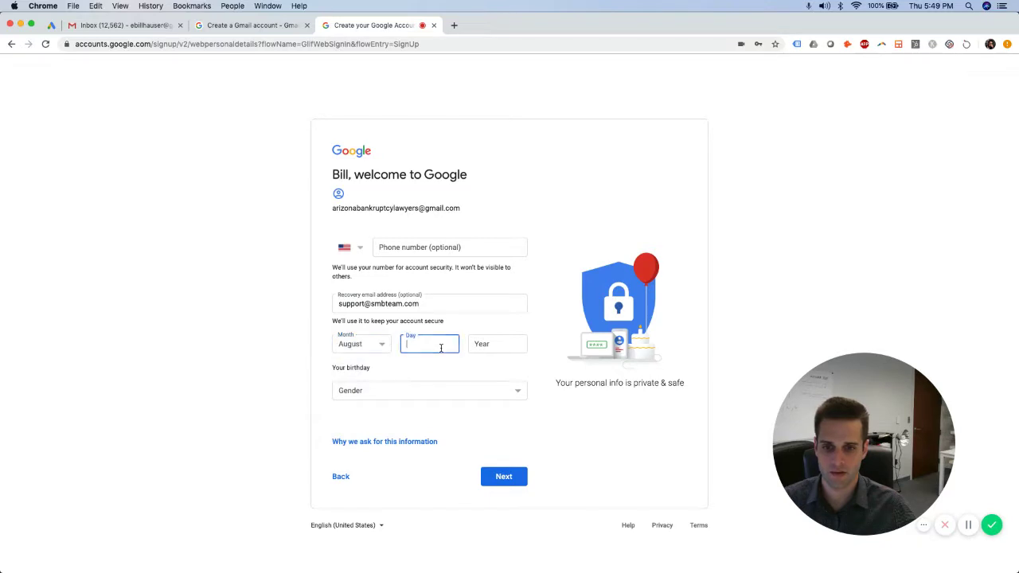
type("14")
left_click(496, 345)
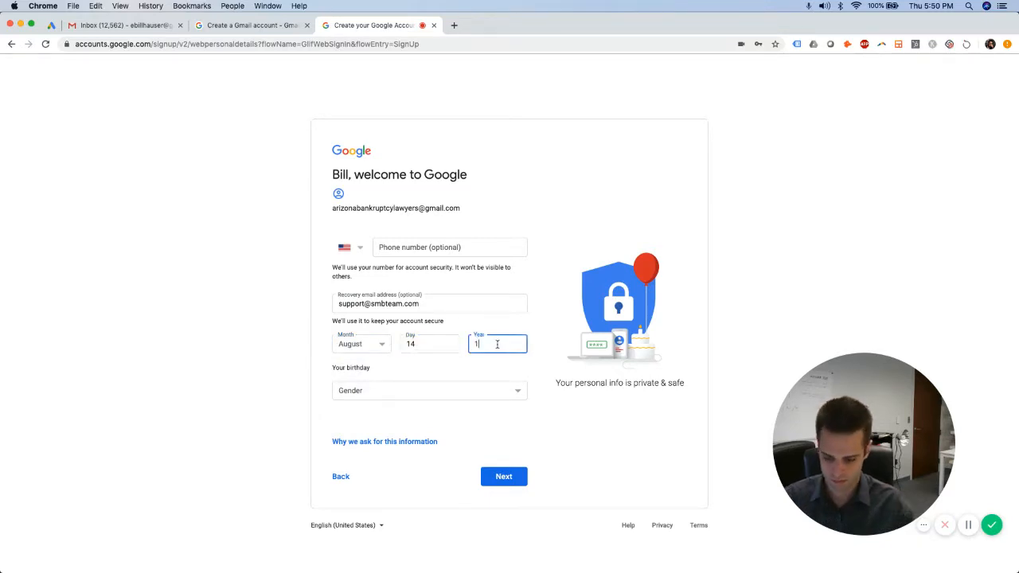
type("1991")
left_click(488, 390)
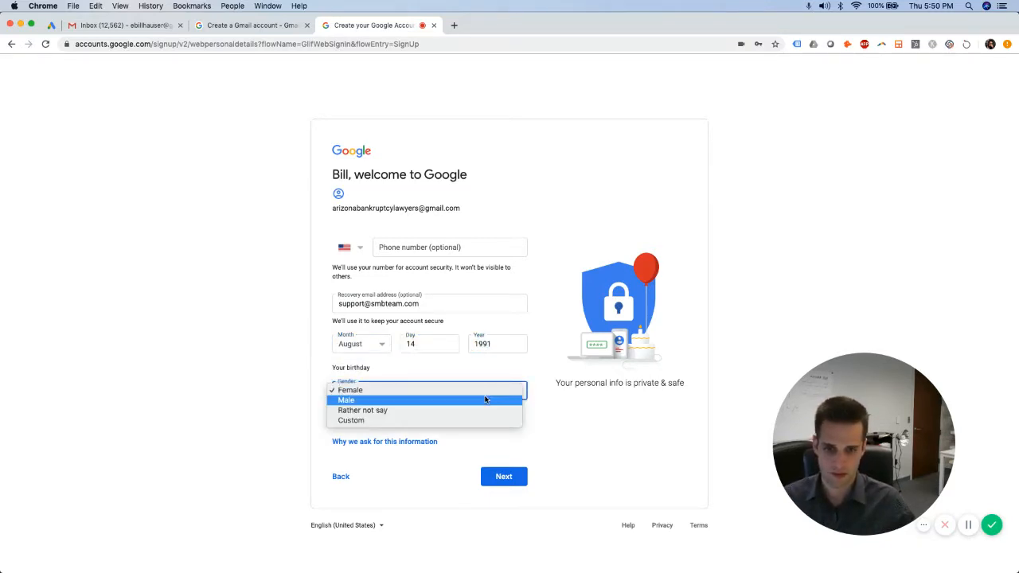
left_click(486, 401)
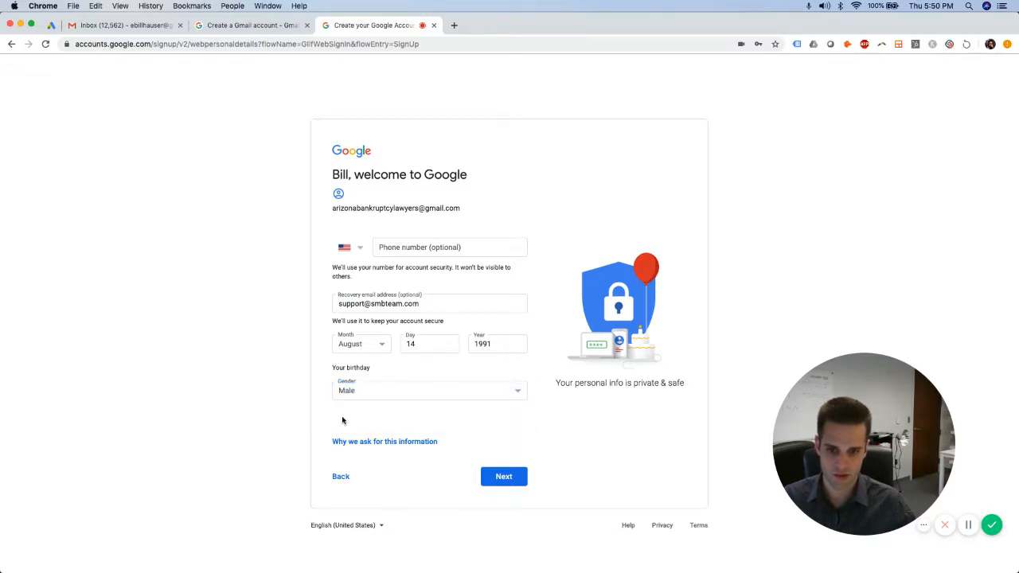
left_click(502, 476)
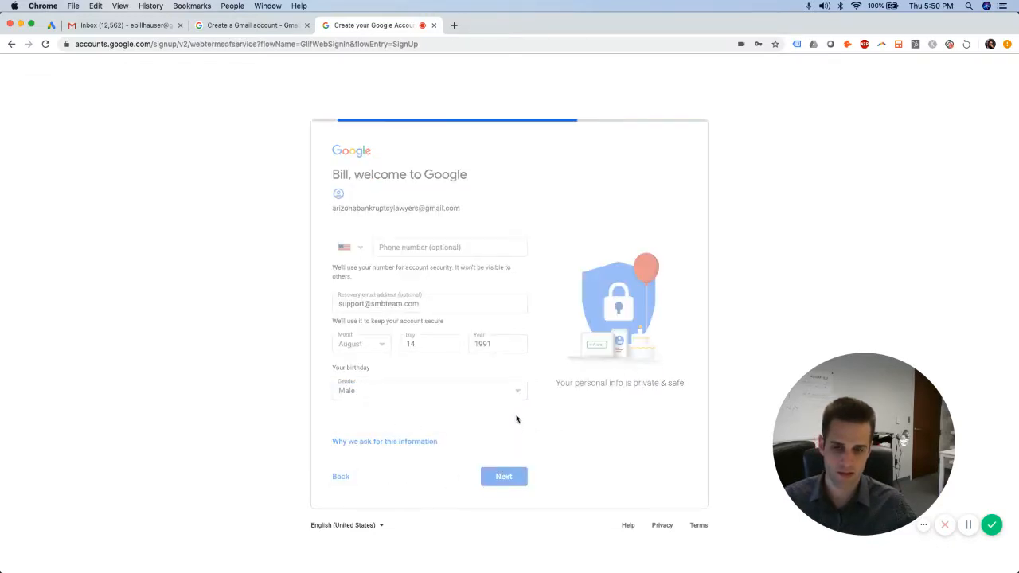
scroll(465, 413, "down", 10)
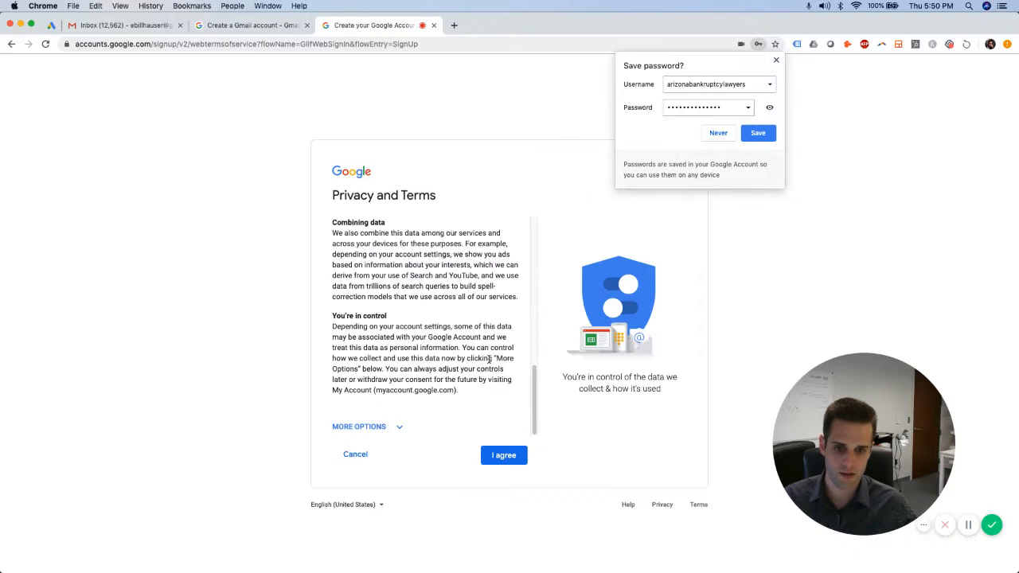
left_click(501, 455)
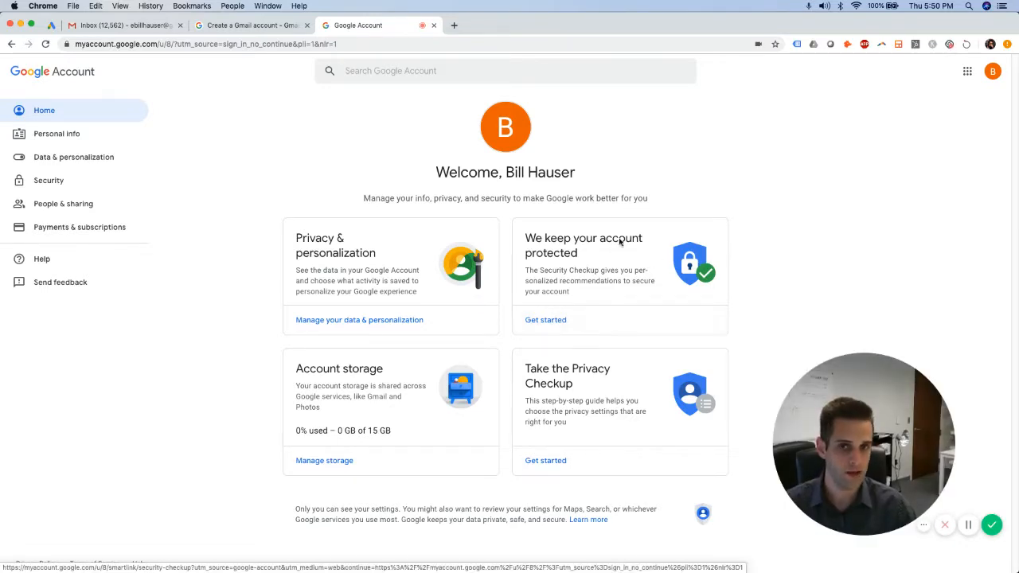
left_click(348, 44)
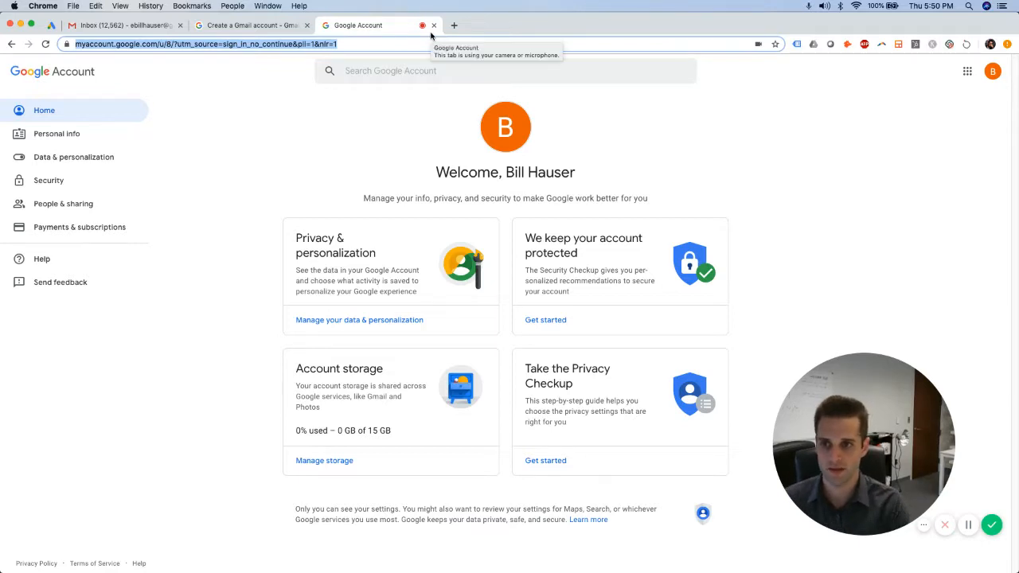
type("ads.google.com")
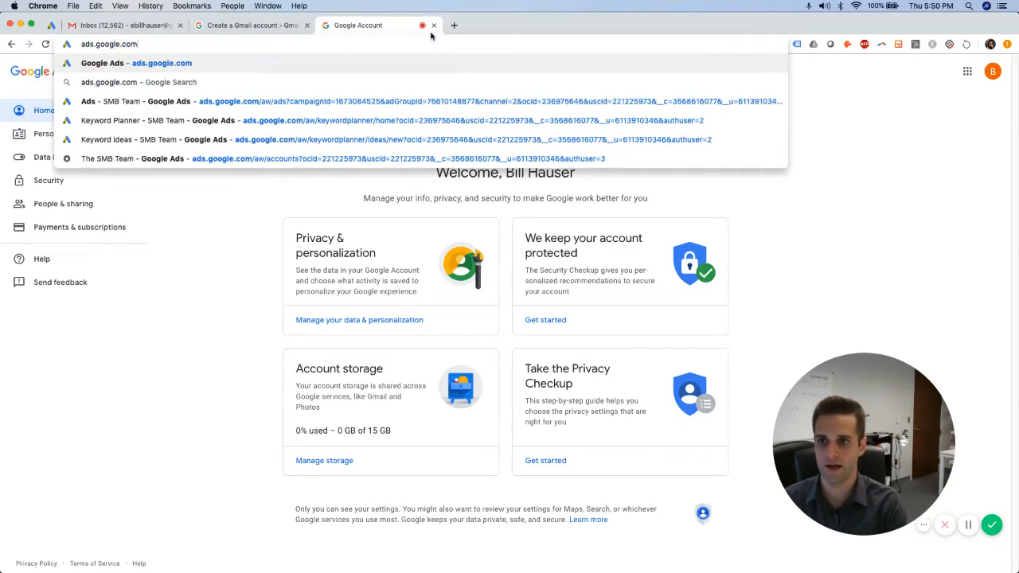
- Go to ads.google.com and start a New Google Ads Account from the no-accounts page
key("Return")
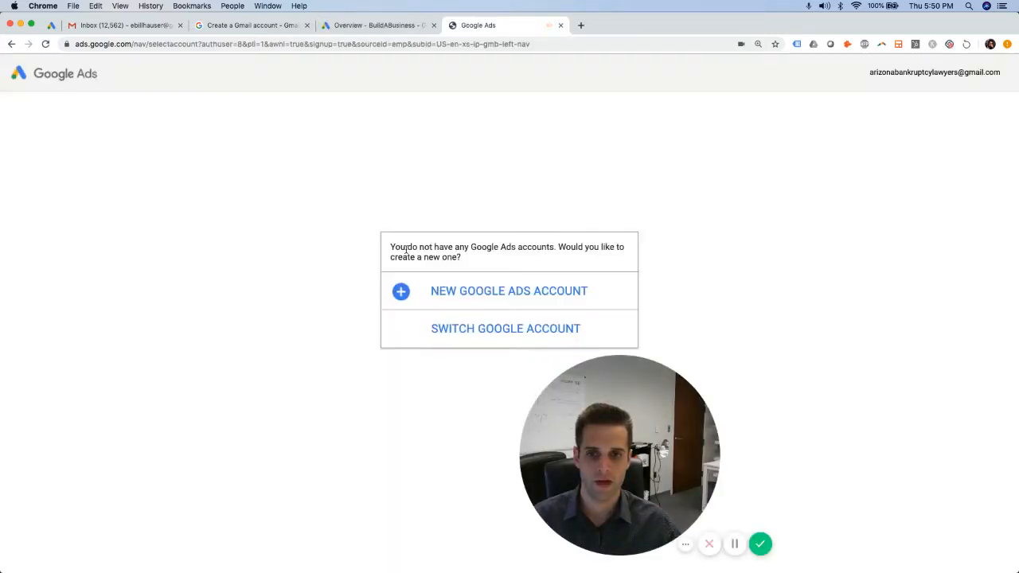
left_click_drag(401, 248, 551, 248)
left_click(551, 247)
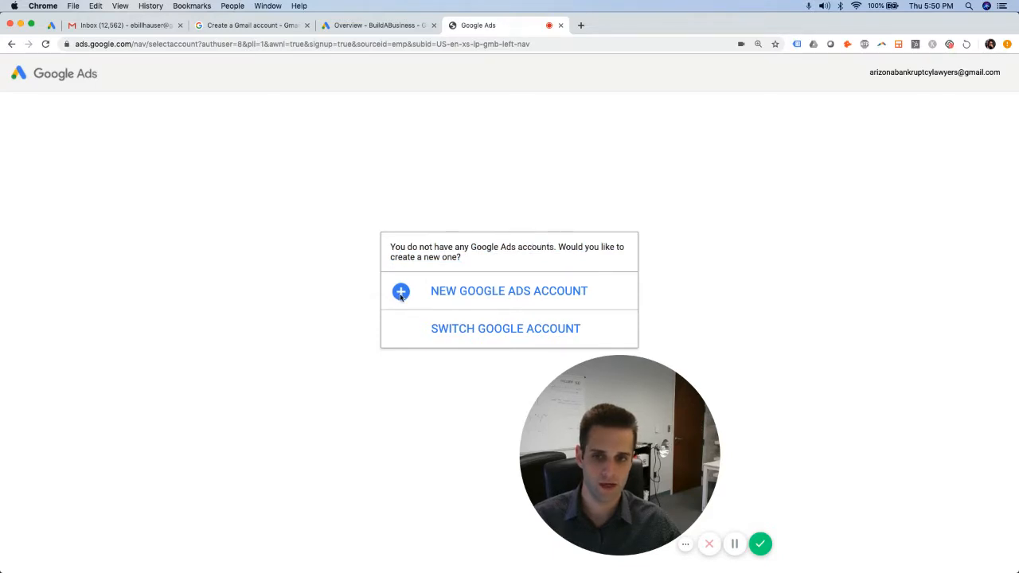
left_click(450, 291)
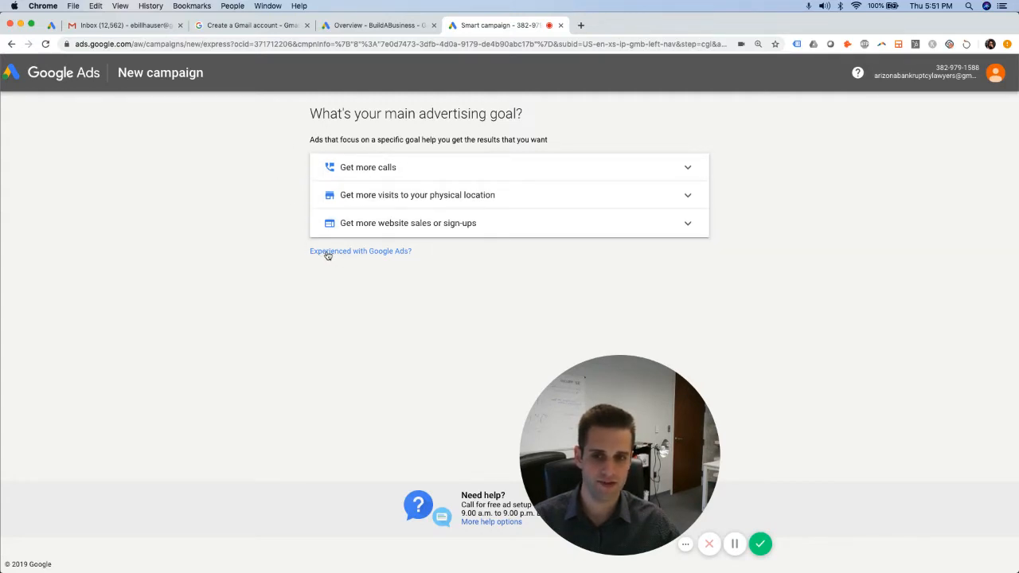
- Choose the experienced-advertiser route and create the account without a campaign
left_click(373, 252)
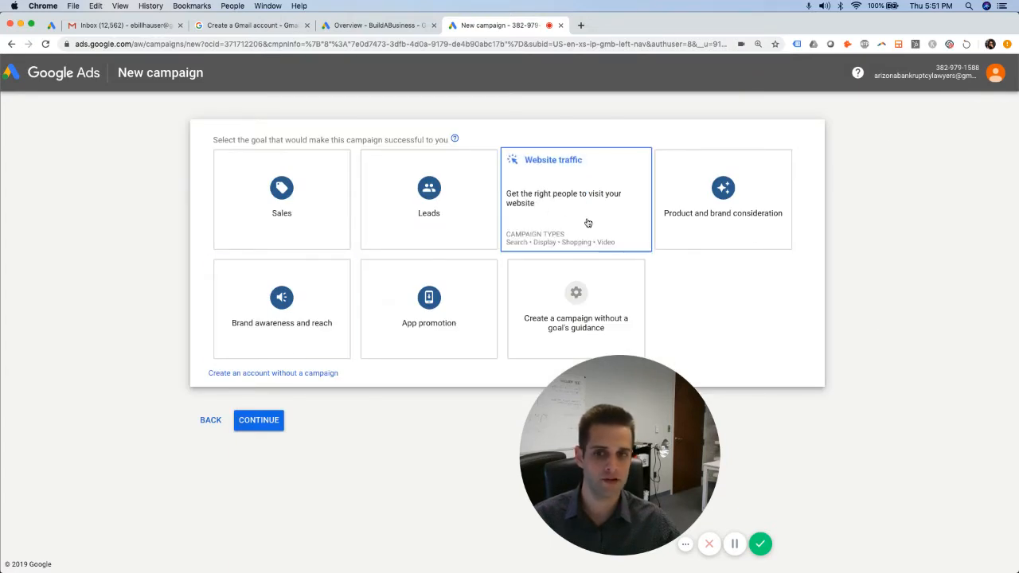
mouse_move(575, 199)
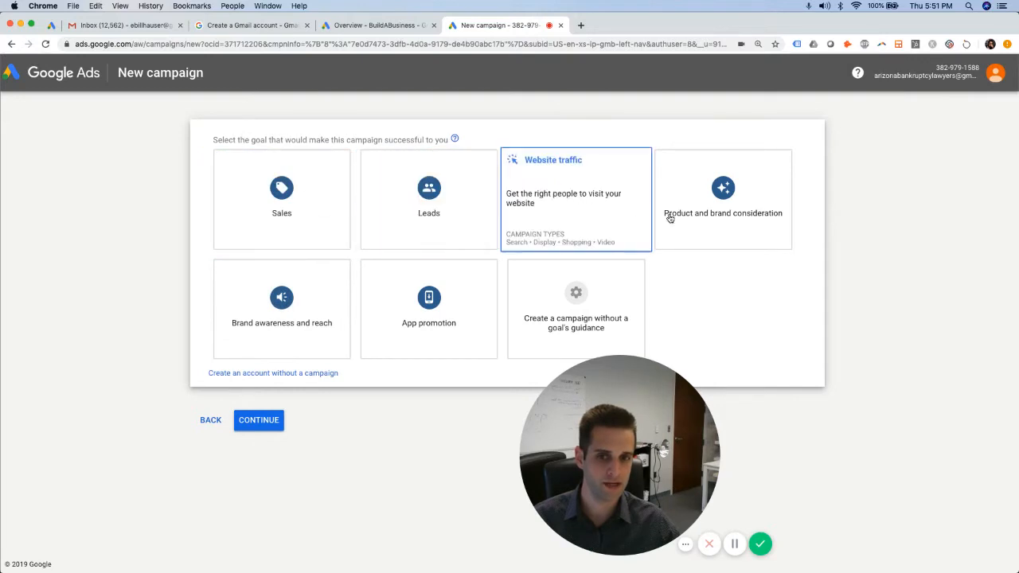
left_click(248, 374)
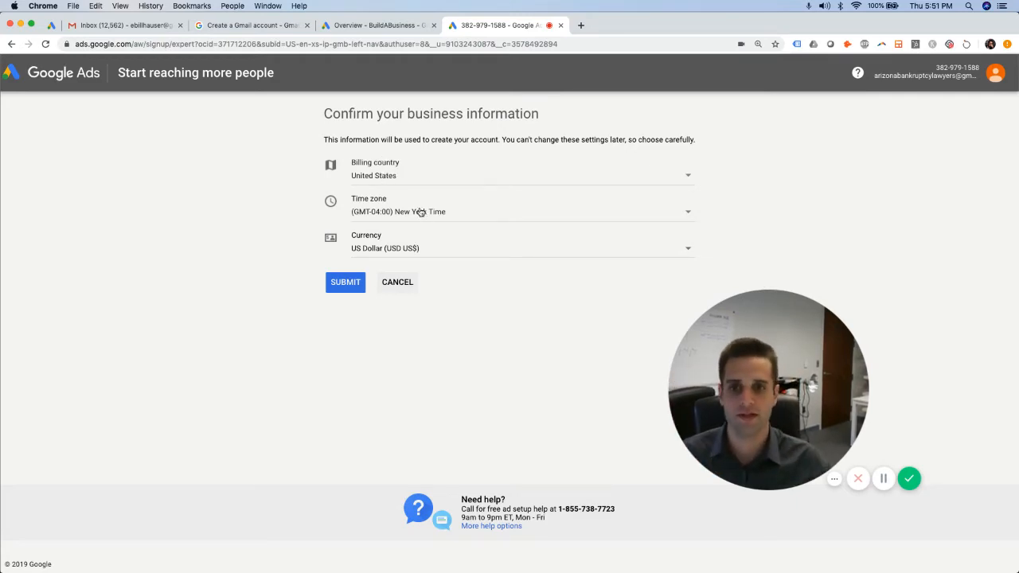
- Submit the business information, explore the account and dismiss the campaign-order tip to see the empty overview
left_click(346, 282)
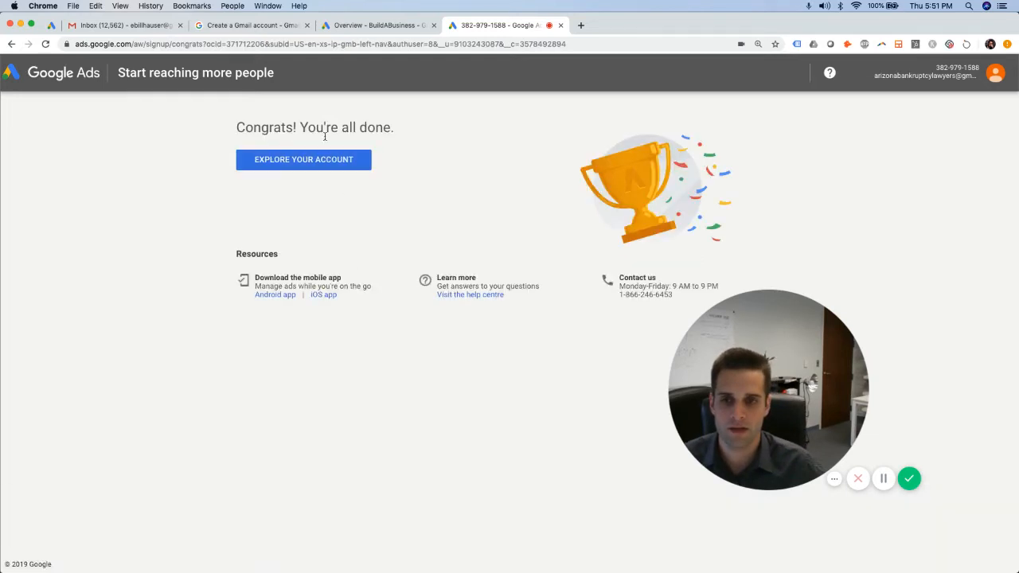
left_click(319, 164)
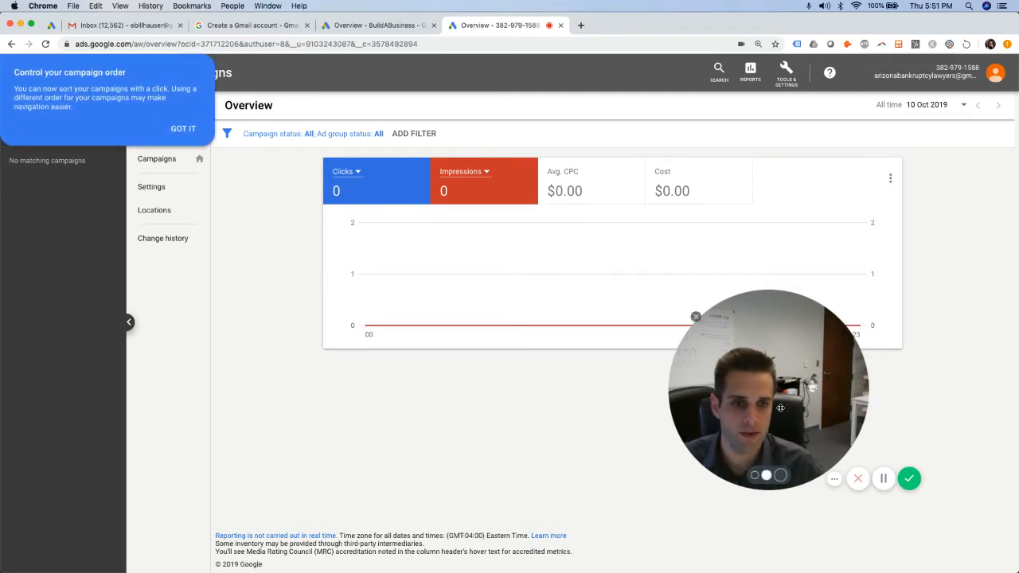
left_click_drag(780, 408, 848, 447)
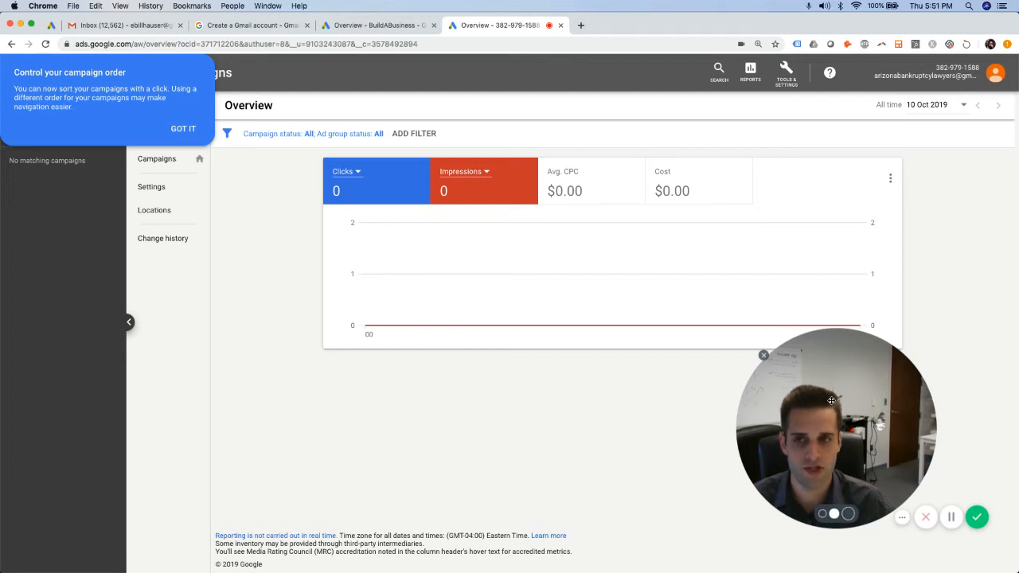
left_click(186, 129)
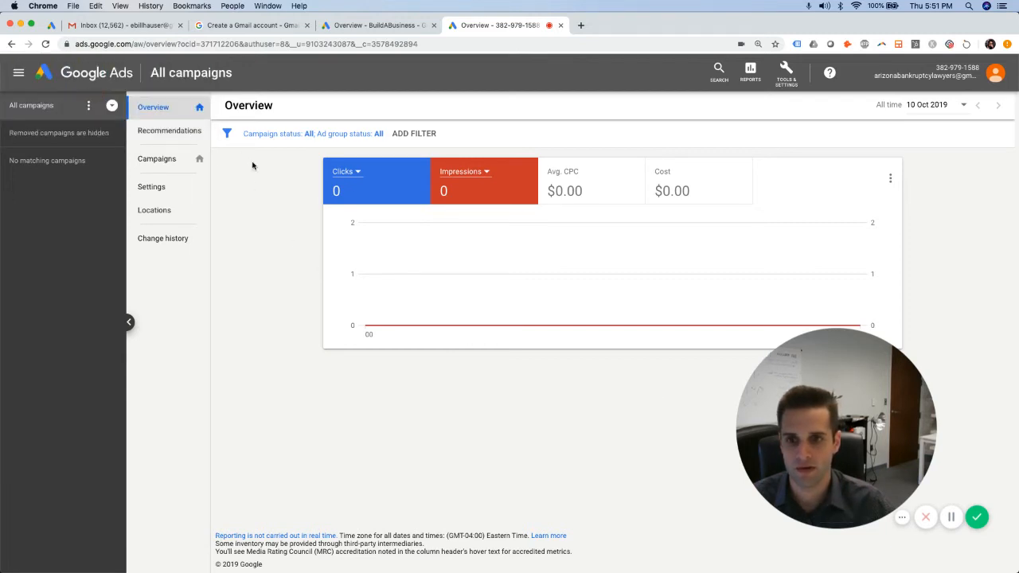